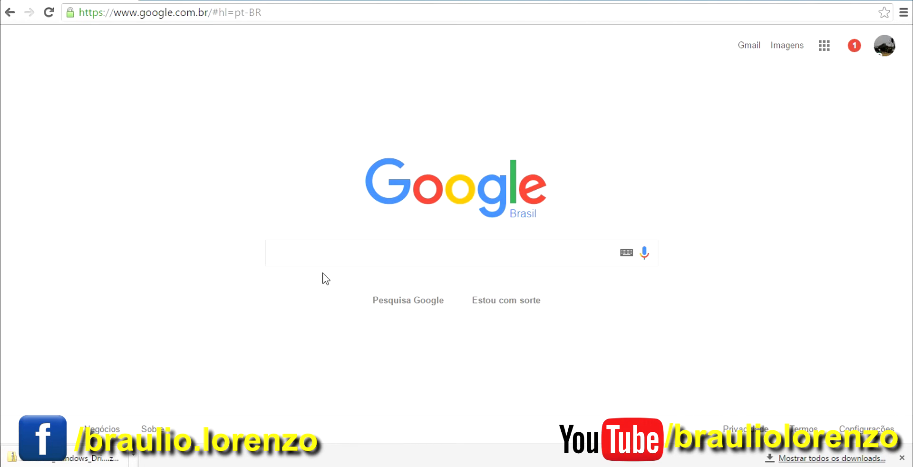
- Search Google for "blblhelisuite download" using the suggested query
left_click(335, 257)
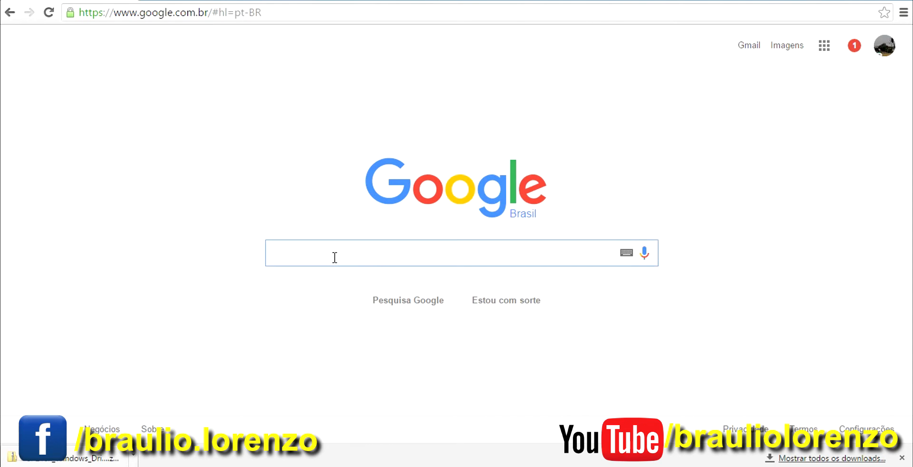
type("bl")
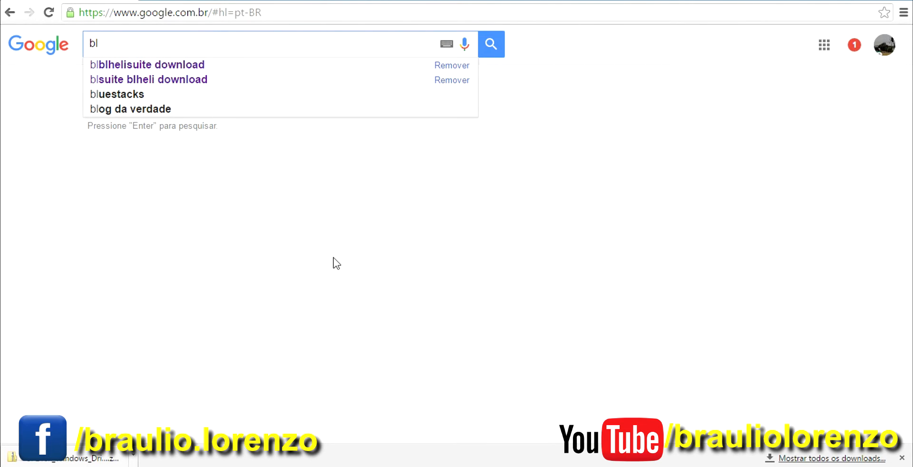
key("Down")
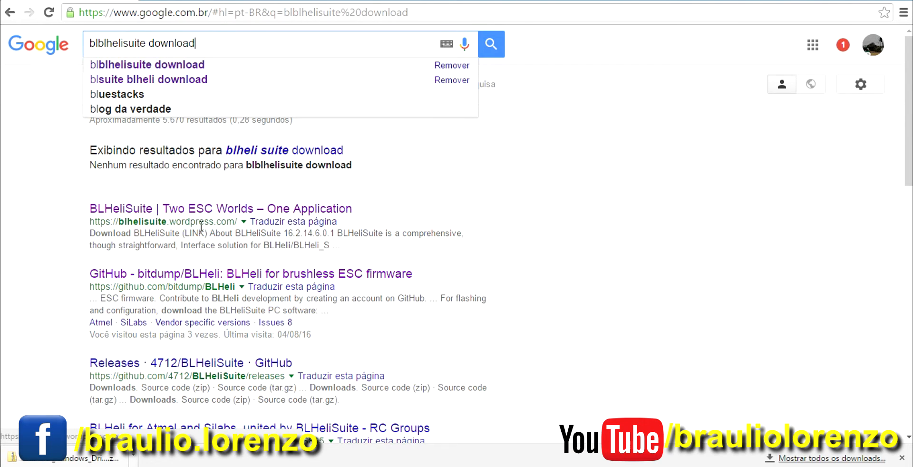
- Open the BLHeliSuite WordPress site from the results and follow its Download BLHeliSuite link
left_click(166, 210)
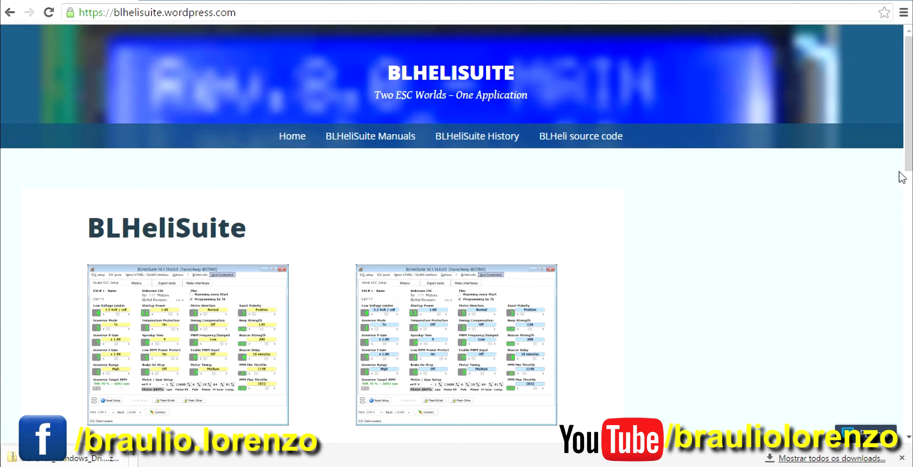
left_click_drag(909, 156, 908, 223)
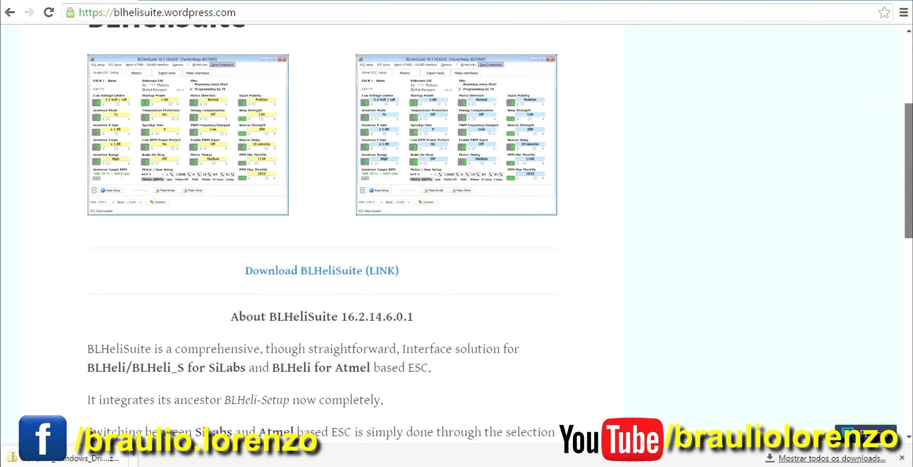
left_click(332, 280)
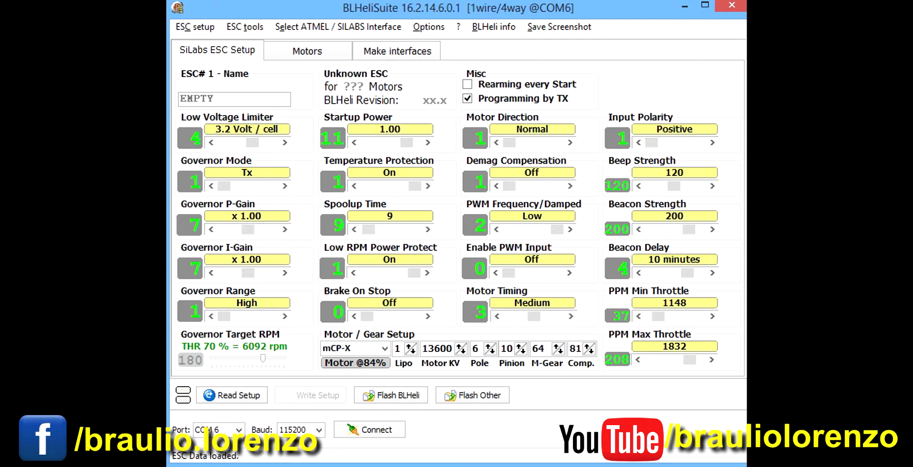
- Select the SILABS BLHeli Bootloader (Cleanflight) interface and the COM6 Silicon Labs CP210x USB to UART Bridge port
left_click(350, 28)
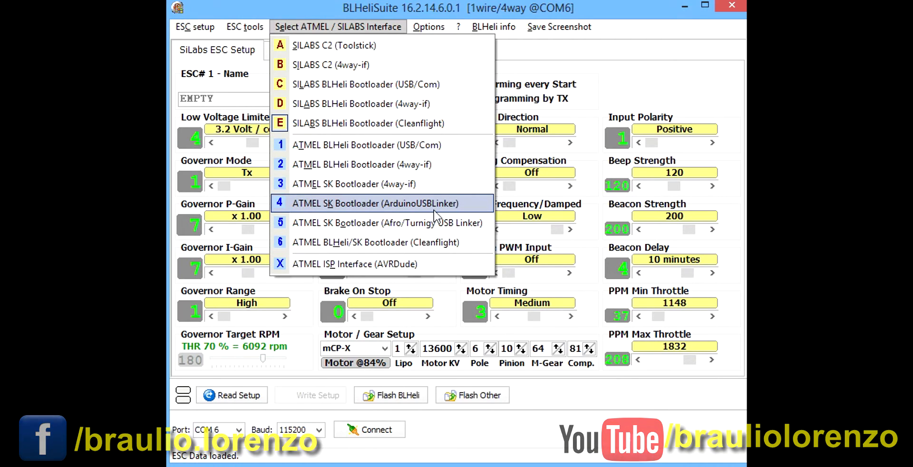
left_click(391, 125)
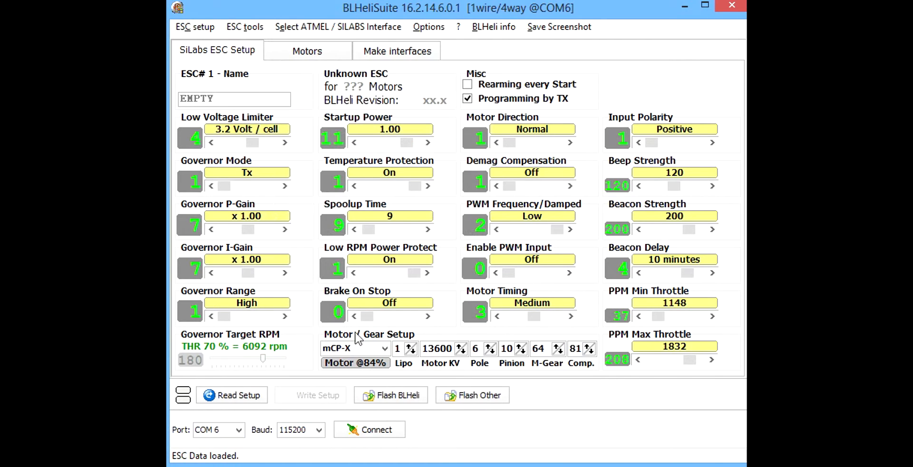
left_click(237, 432)
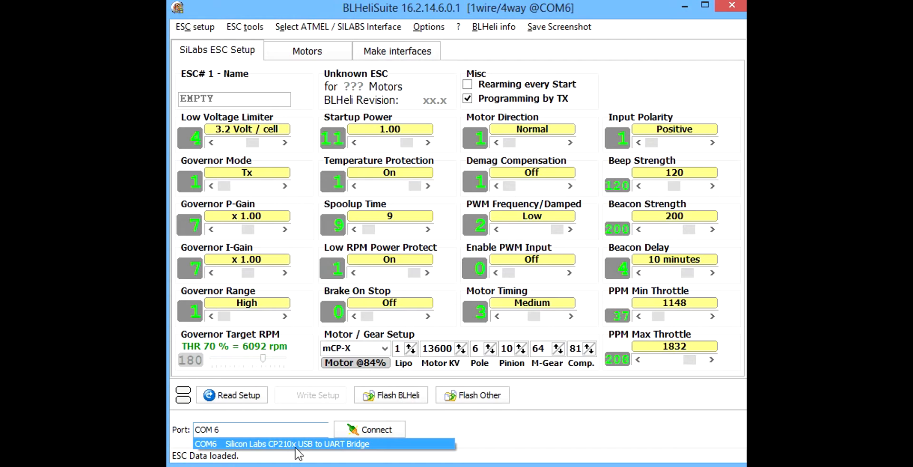
left_click(329, 444)
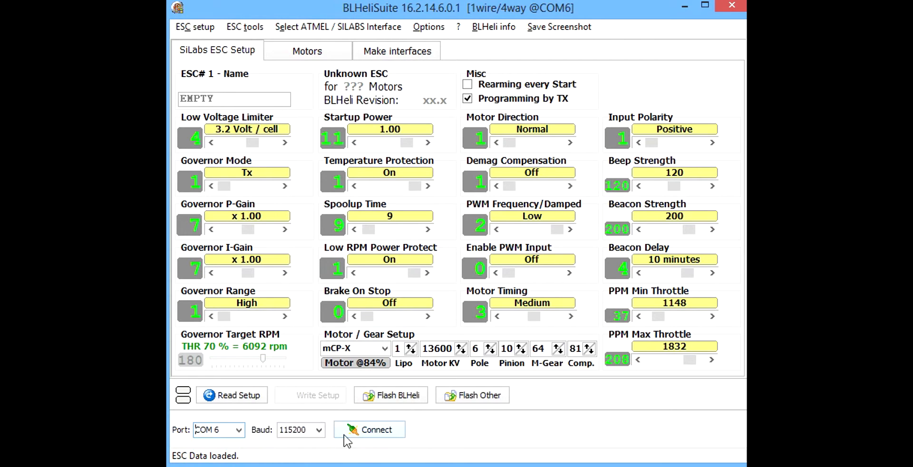
- Connect to the flight controller and check for attached ESCs, accepting the report
left_click(361, 430)
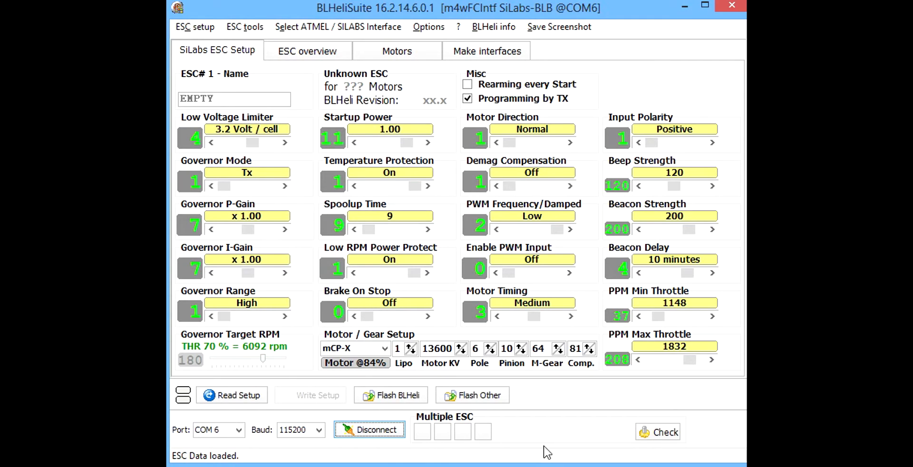
left_click(650, 432)
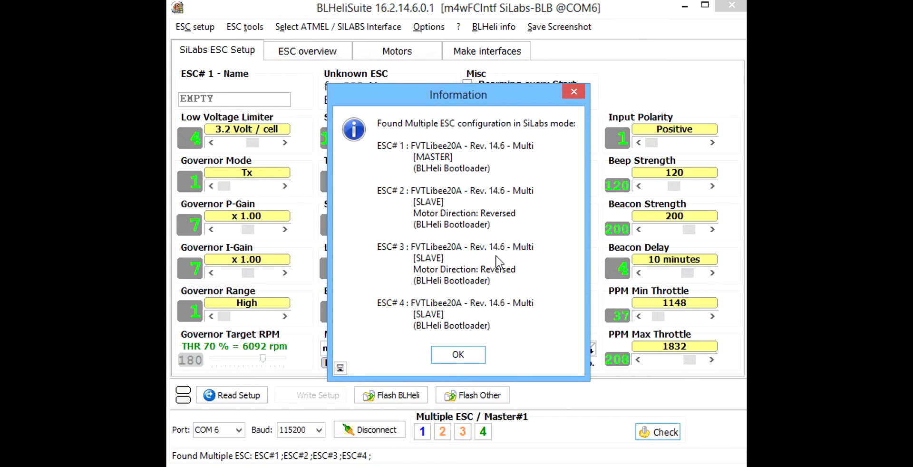
left_click(458, 354)
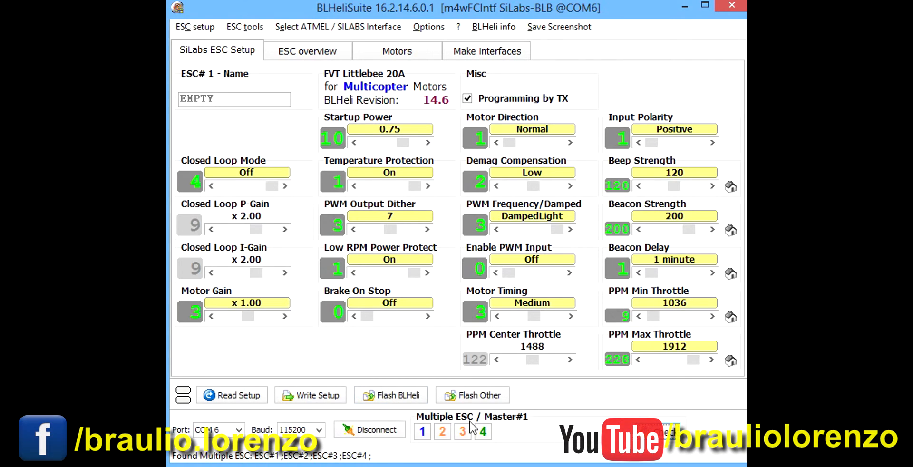
- Deselect ESCs 2, 3 and 4 so only ESC #1 stays active, and read its setup
left_click(447, 432)
left_click(463, 431)
left_click(483, 432)
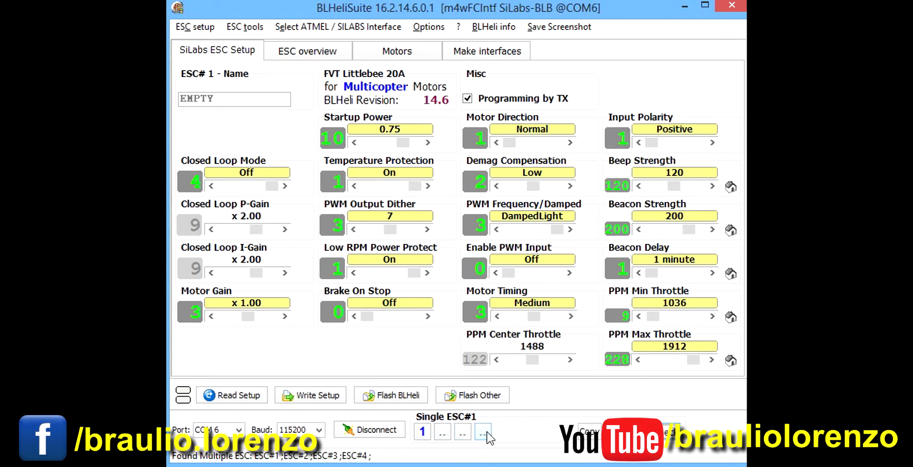
left_click(242, 395)
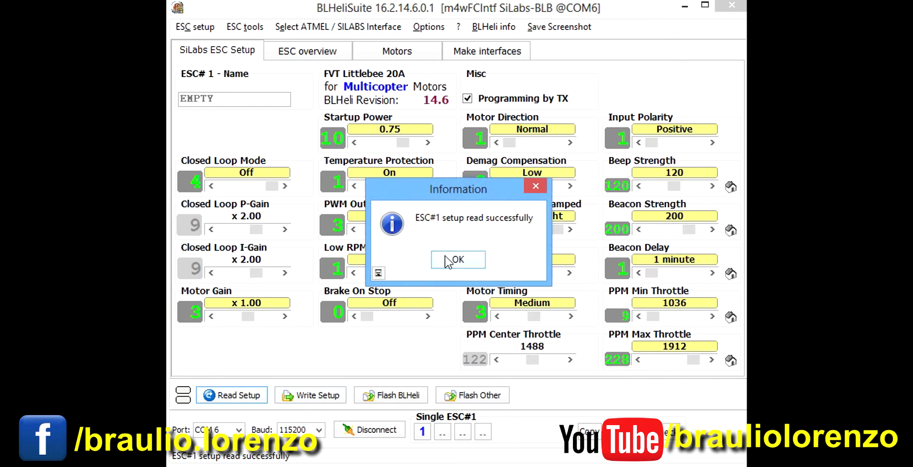
left_click(445, 258)
- Flash ESC #1 with the latest available BLHeli revision for FVT Littlebee 20A MULTI and write the current settings to it
left_click(389, 397)
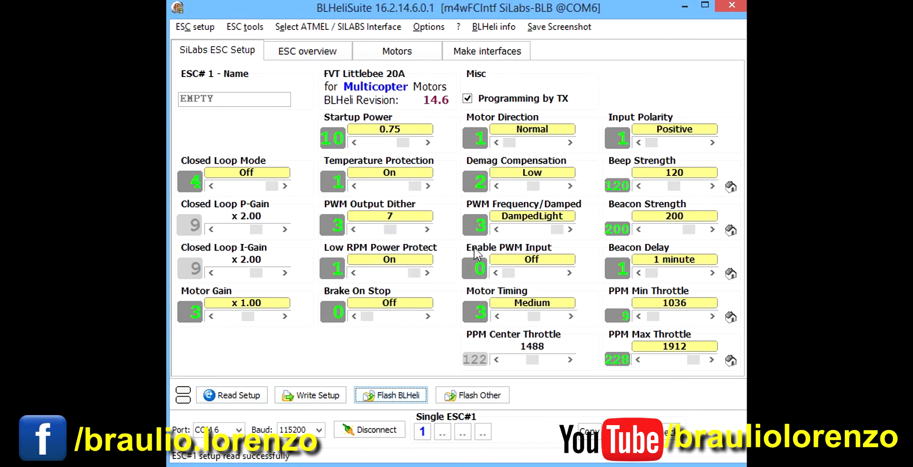
left_click(327, 173)
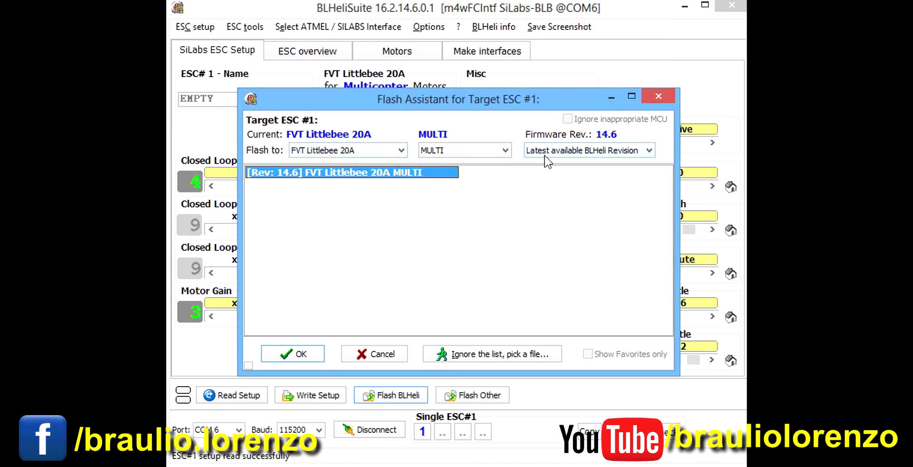
left_click(561, 151)
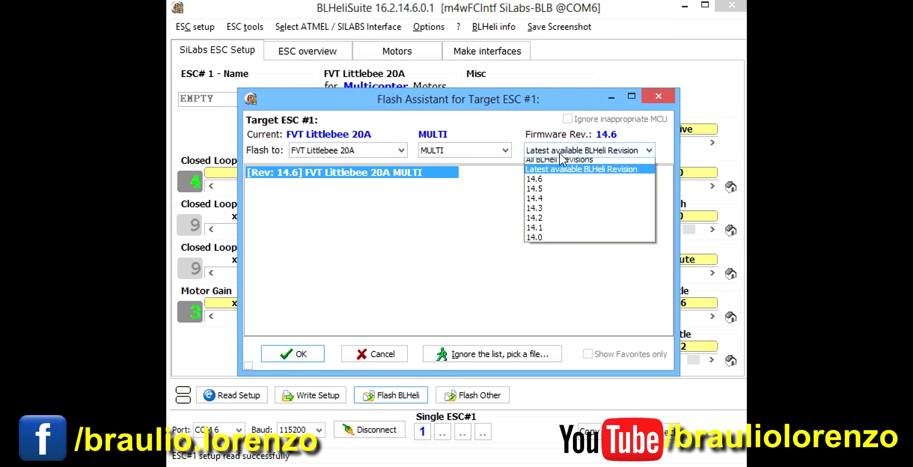
left_click(577, 174)
left_click(292, 353)
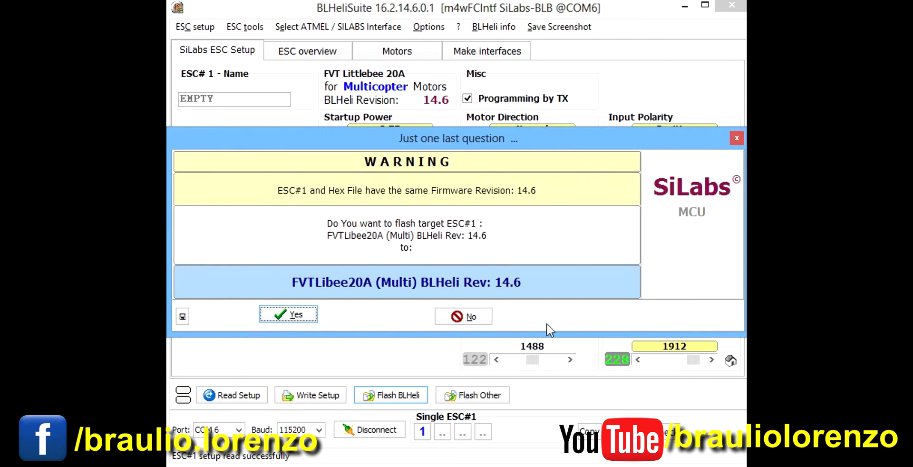
left_click(292, 316)
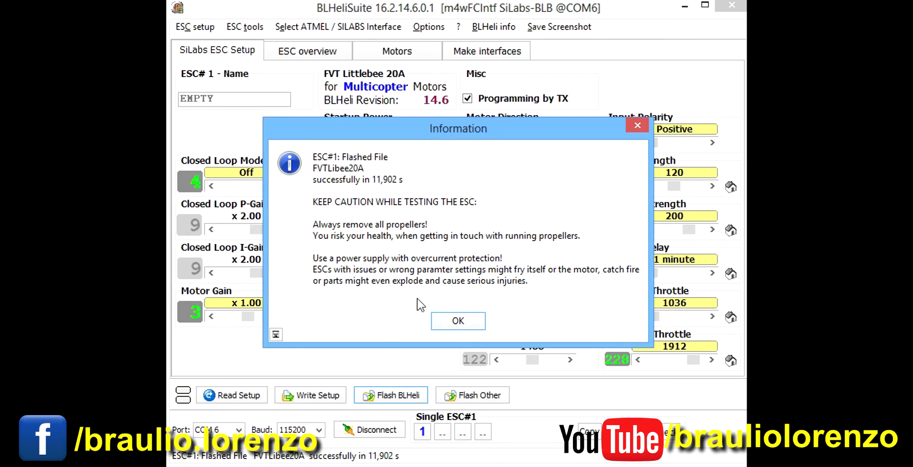
left_click(447, 328)
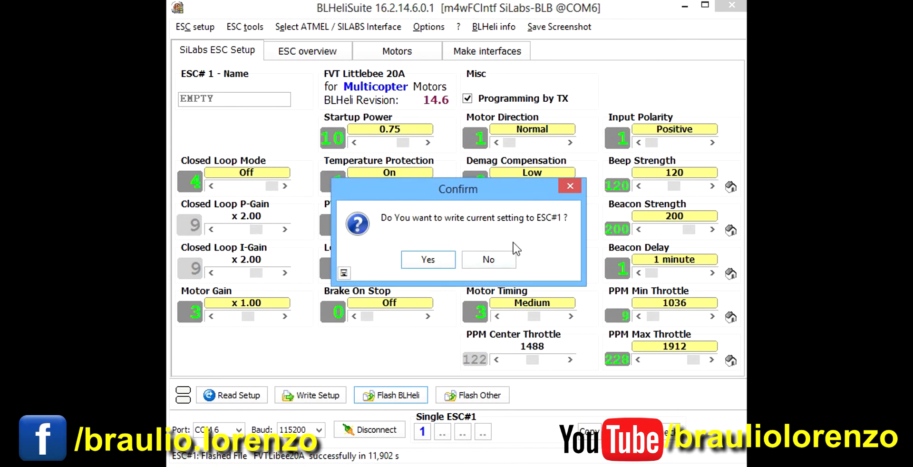
left_click(424, 261)
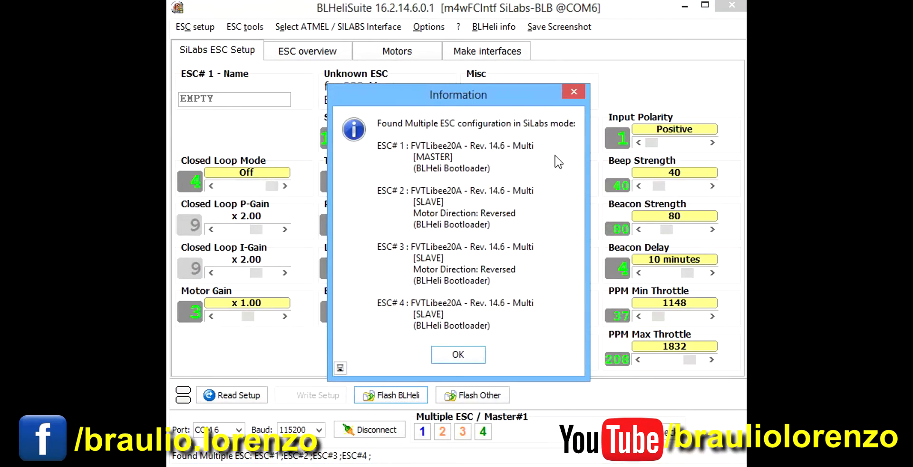
left_click(470, 357)
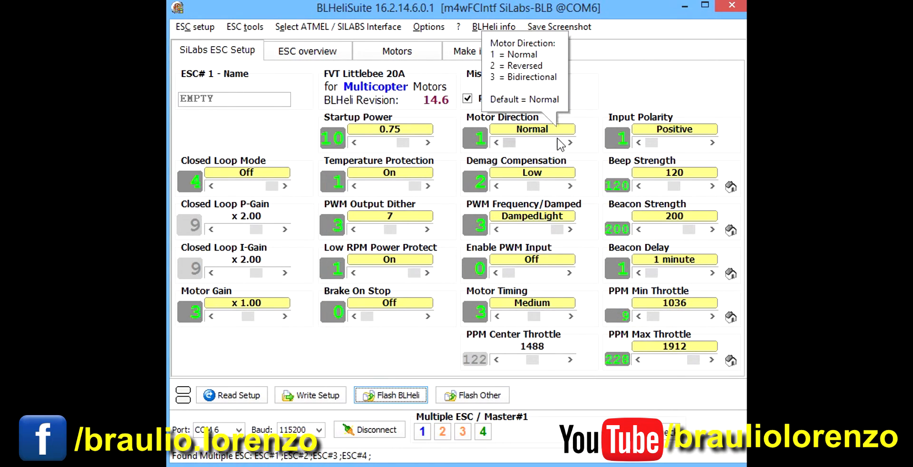
- Switch the Motor Direction to Reversed and return it to Normal
mouse_move(483, 311)
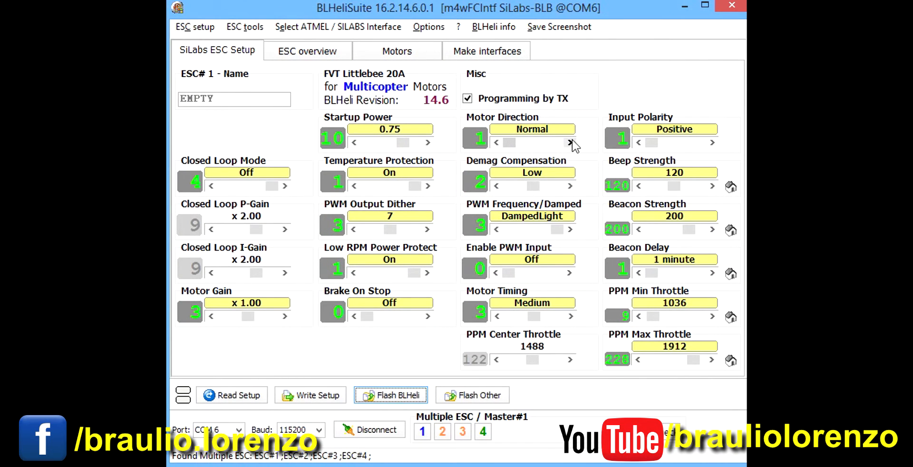
mouse_move(573, 144)
left_click(570, 142)
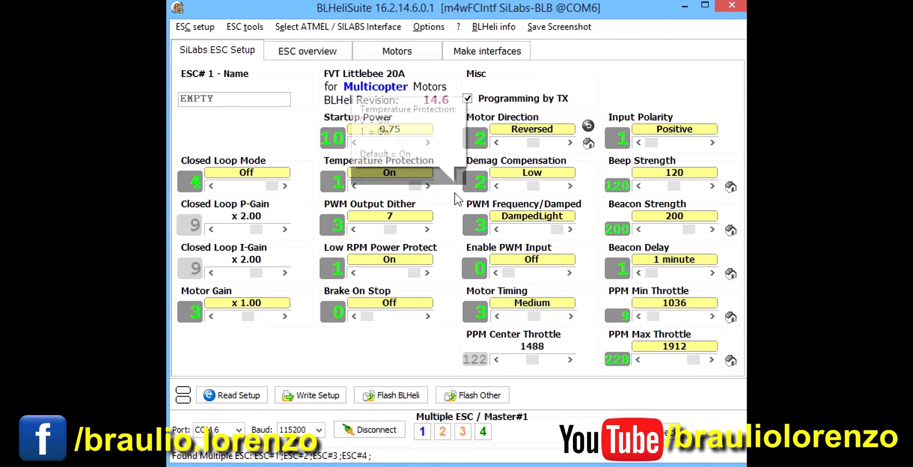
left_click(513, 145)
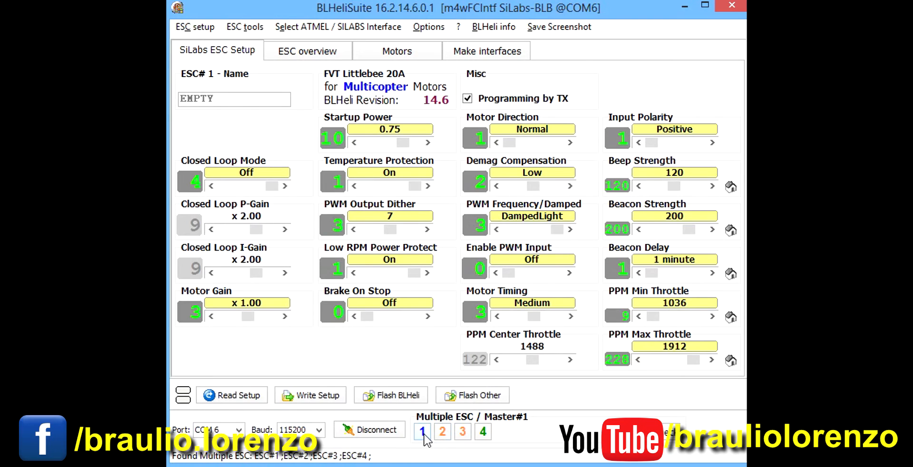
- Step the PPM Center Throttle up and down, returning it to 1488
mouse_move(485, 434)
mouse_move(535, 189)
mouse_move(557, 234)
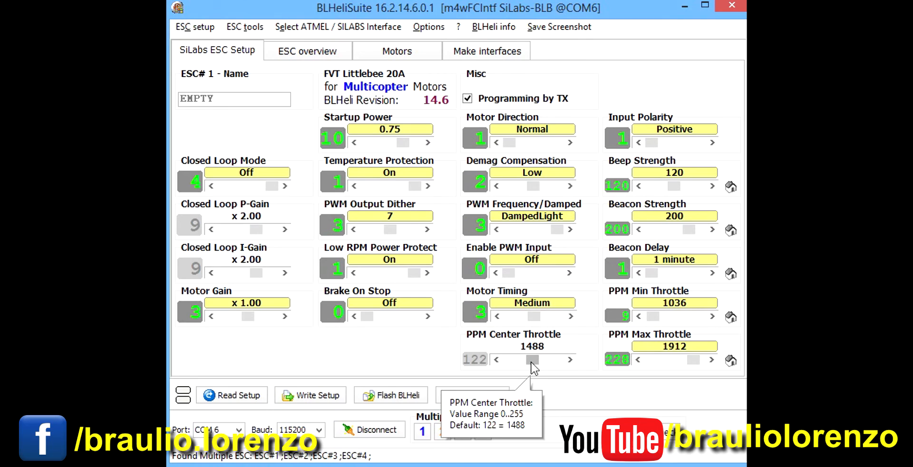
left_click(571, 360)
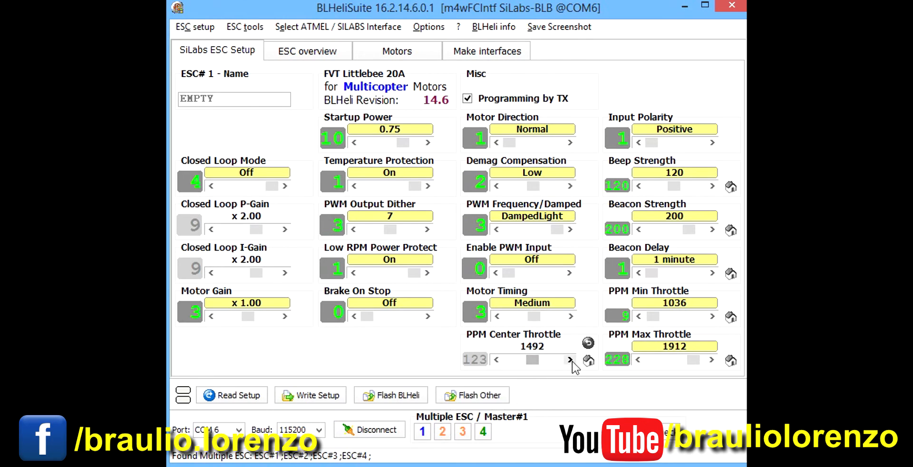
left_click(496, 360)
left_click(497, 360)
left_click(497, 360)
left_click(497, 360)
left_click(569, 360)
left_click(570, 360)
left_click(570, 360)
- Raise the Beacon Delay to 5 minutes and return it to 1 minute
mouse_move(681, 301)
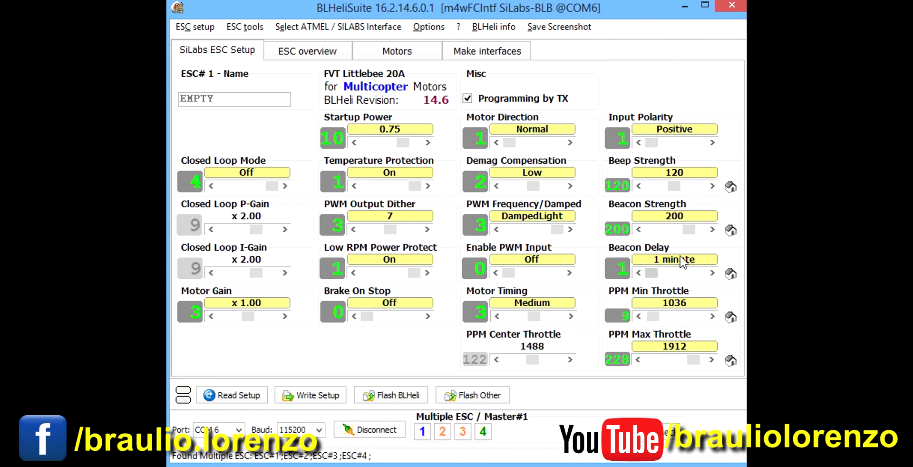
mouse_move(652, 233)
left_click(712, 273)
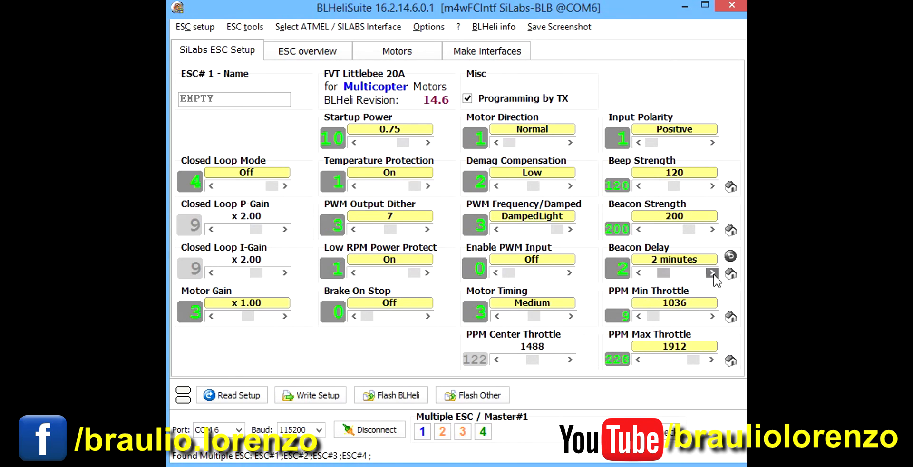
left_click(713, 273)
mouse_move(714, 276)
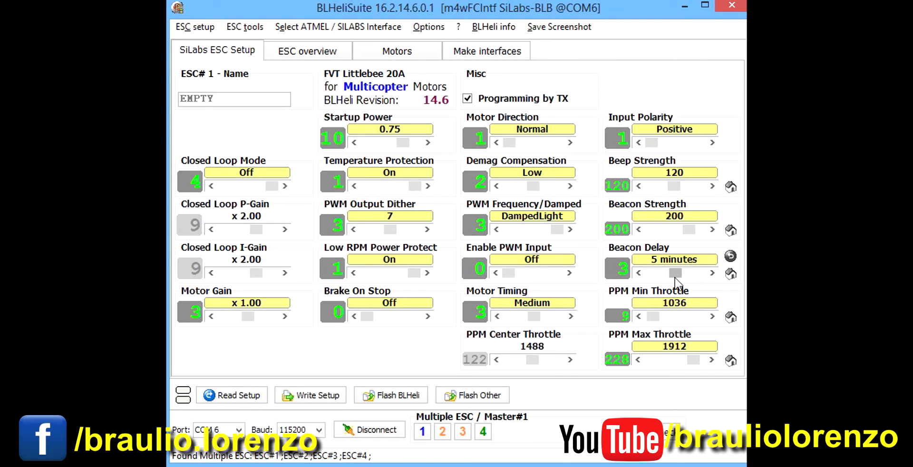
left_click_drag(675, 273, 652, 272)
- Review the PPM throttle limits, Demag Compensation, Motor Direction, PWM, and beep and beacon settings of the ESCs
mouse_move(617, 300)
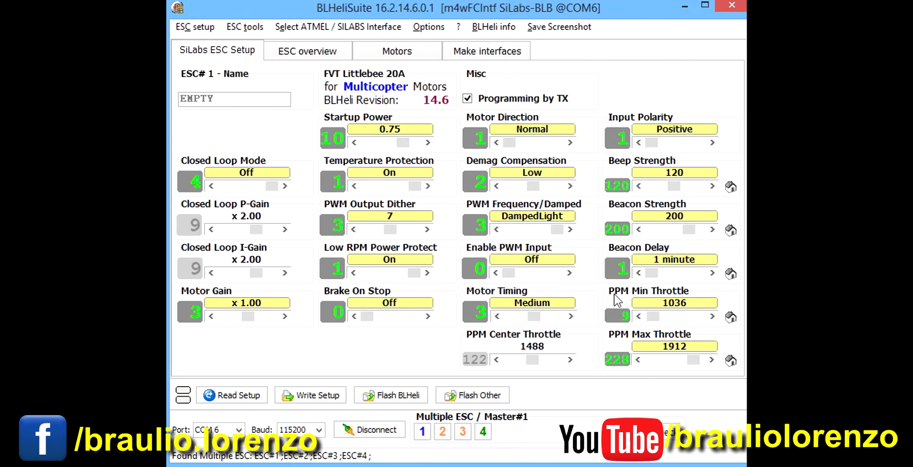
mouse_move(615, 349)
mouse_move(533, 180)
mouse_move(504, 136)
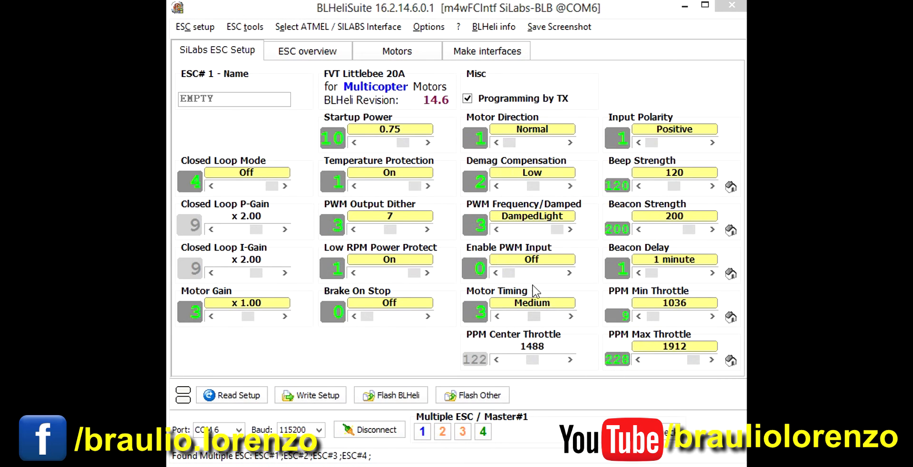
left_click(511, 262)
mouse_move(536, 274)
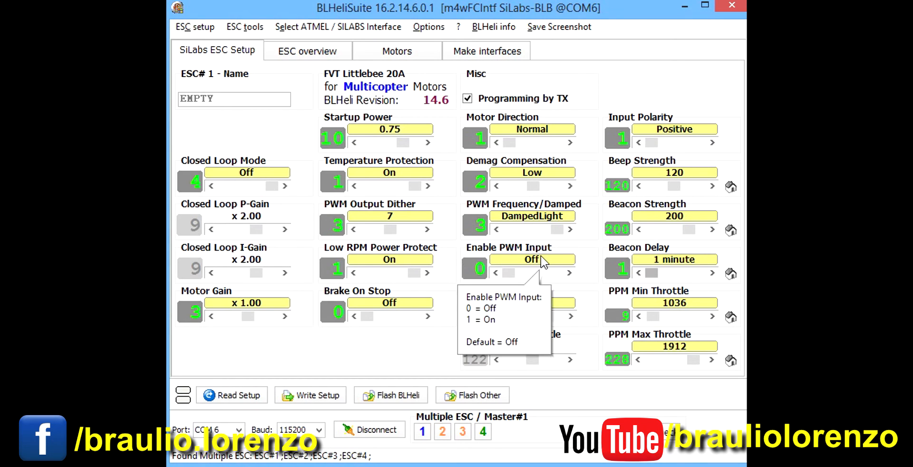
mouse_move(551, 218)
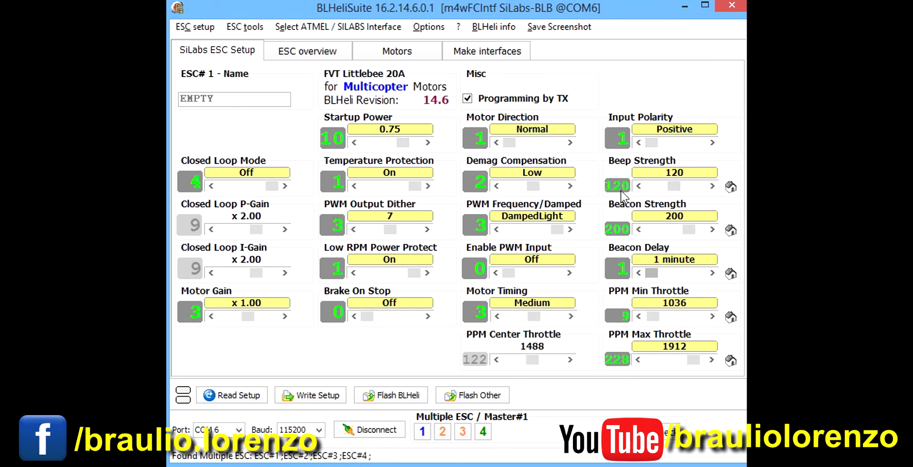
mouse_move(609, 231)
mouse_move(678, 314)
- Write the setup to all four ESCs and disconnect the interface
left_click(325, 401)
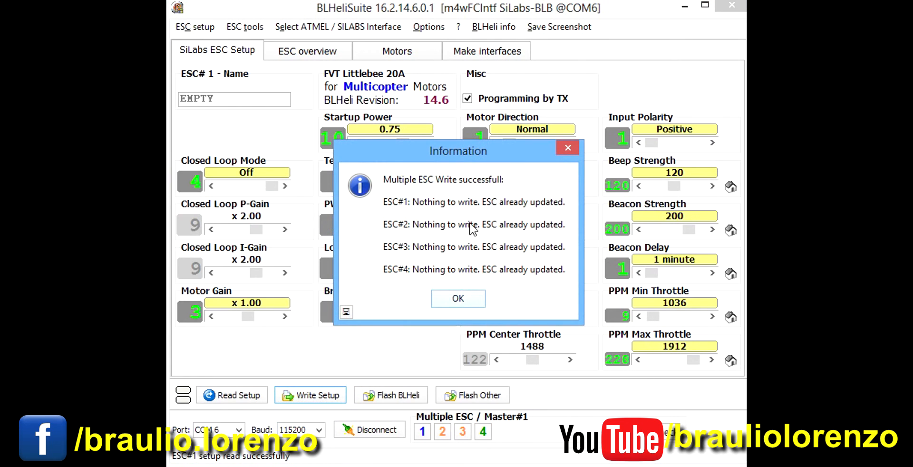
left_click(458, 300)
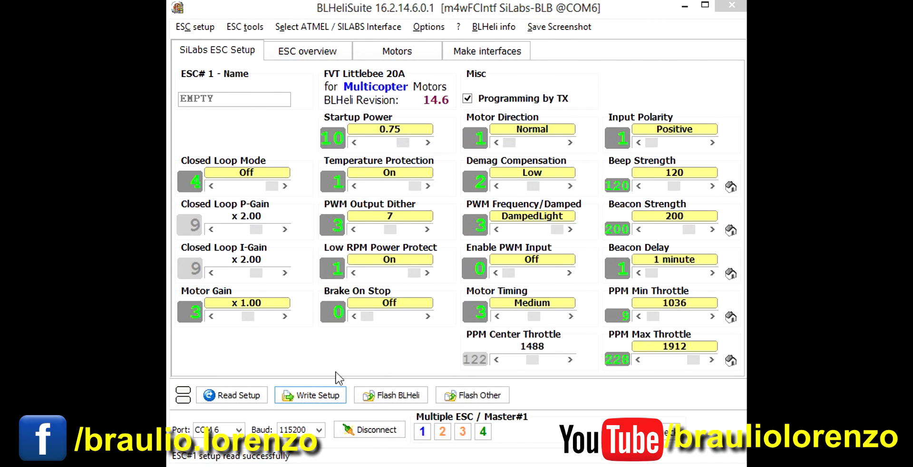
left_click(376, 430)
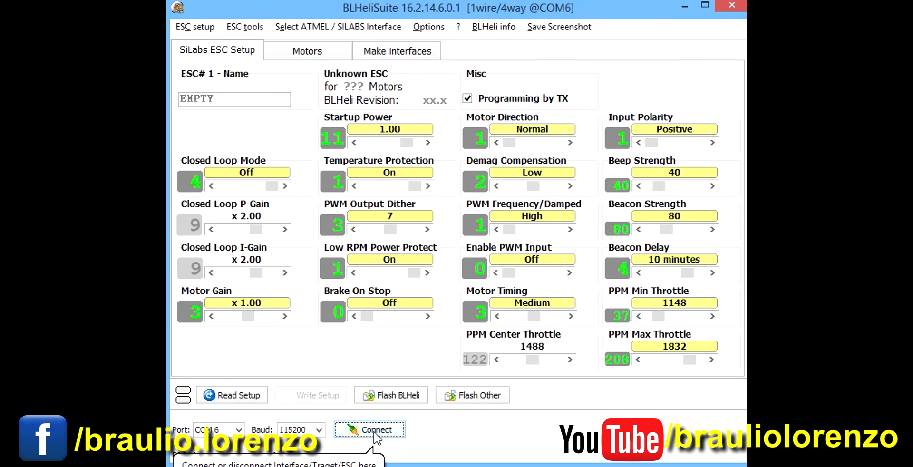